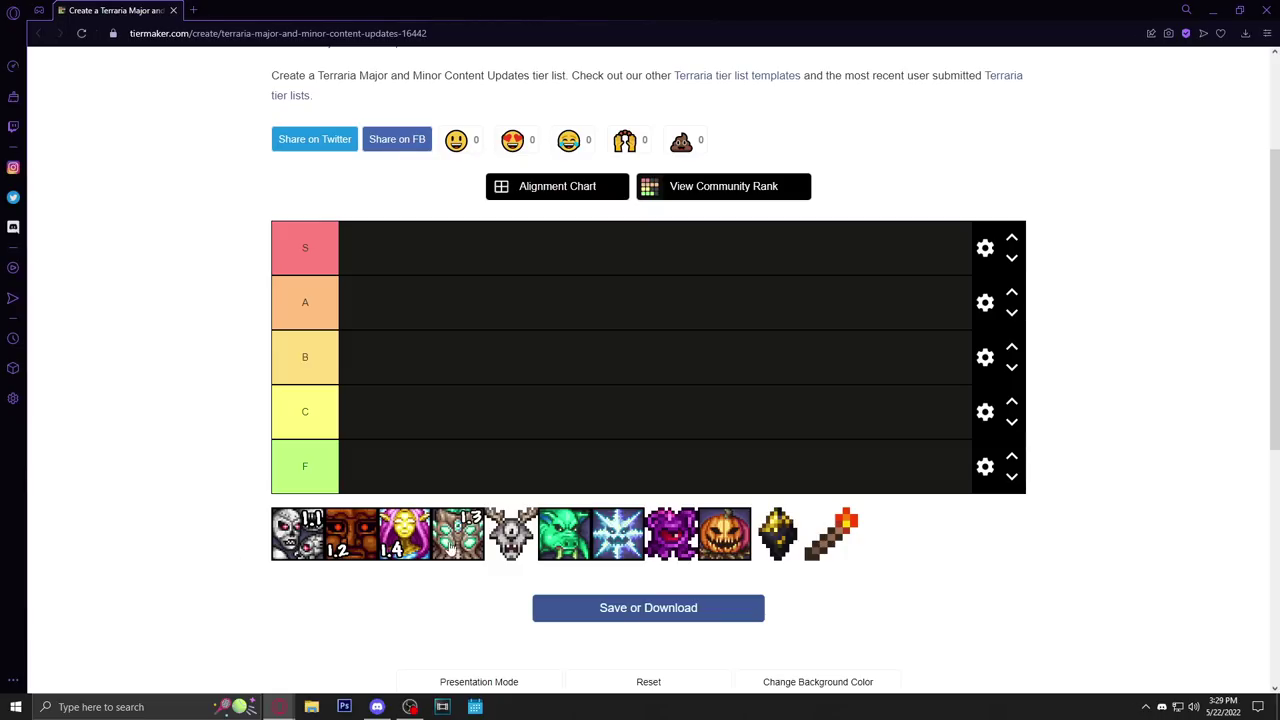
Reorder the tray so 1.3 comes before 1.4, and rank the 1.1 Skeletron update in tier A
left_click_drag(452, 548, 423, 563)
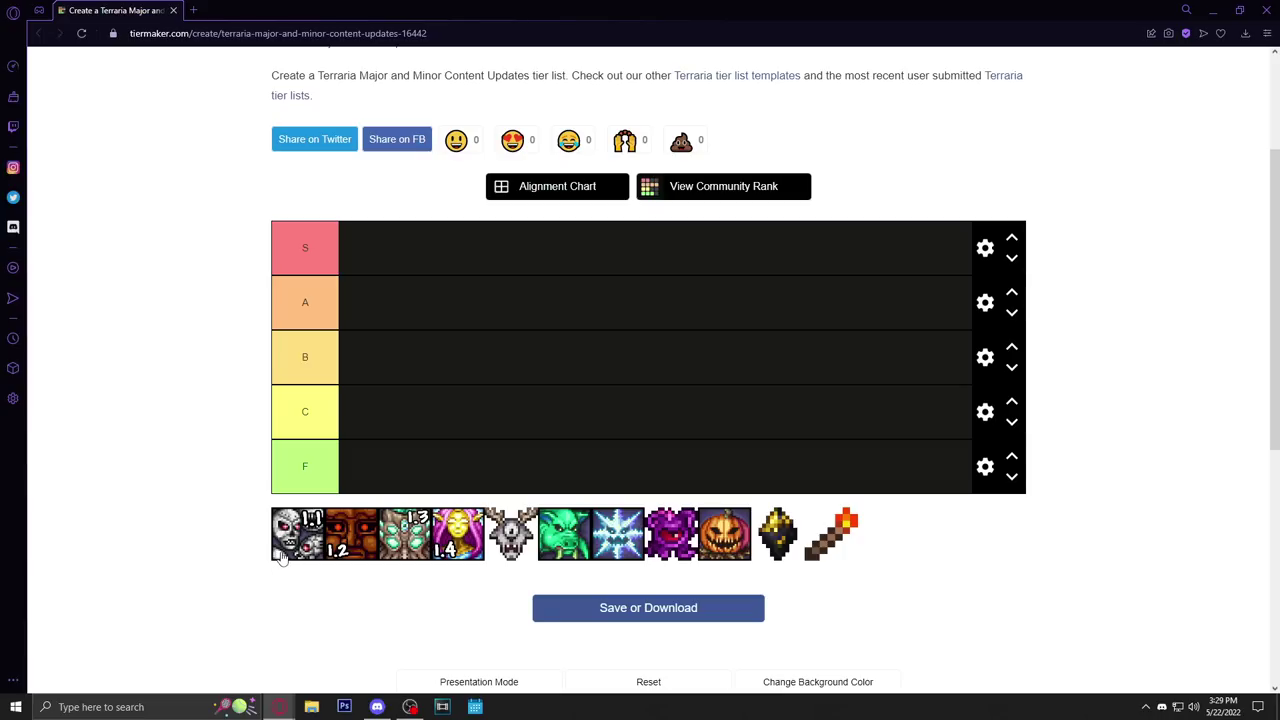
left_click_drag(298, 545, 370, 320)
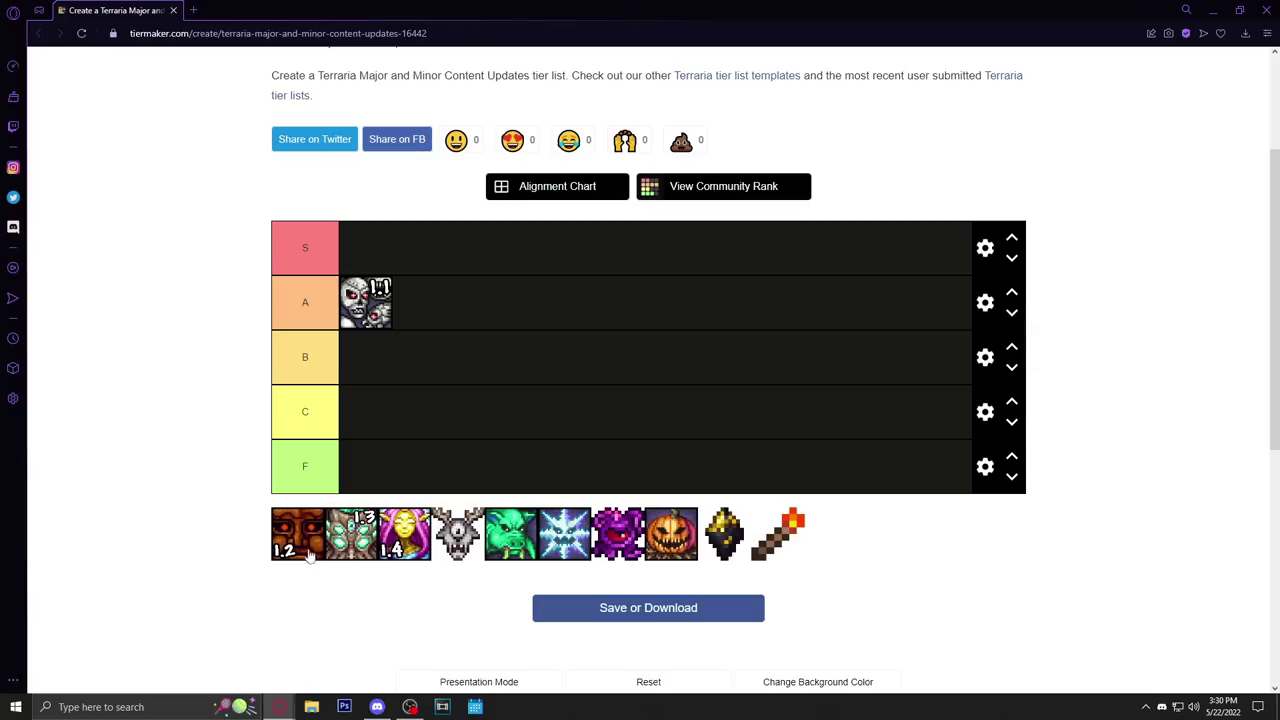
Rank both the 1.2 and 1.3 updates in the S tier
left_click_drag(308, 547, 378, 260)
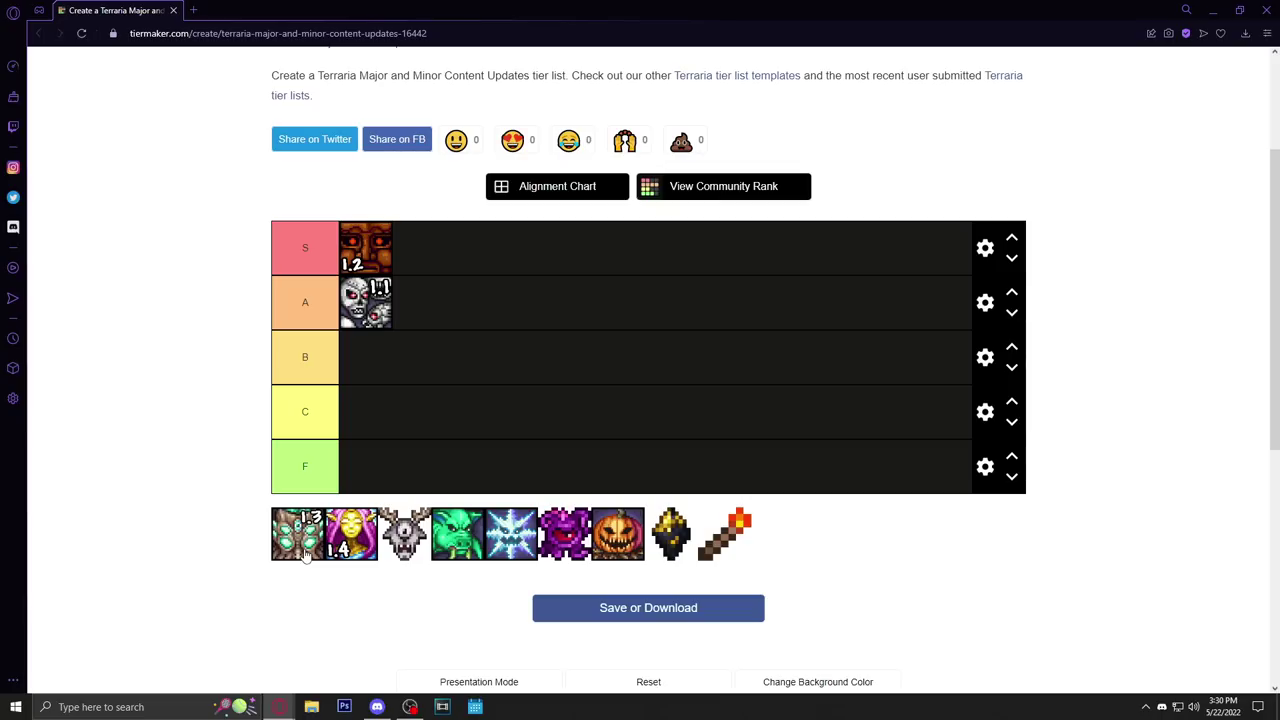
left_click_drag(305, 555, 378, 255)
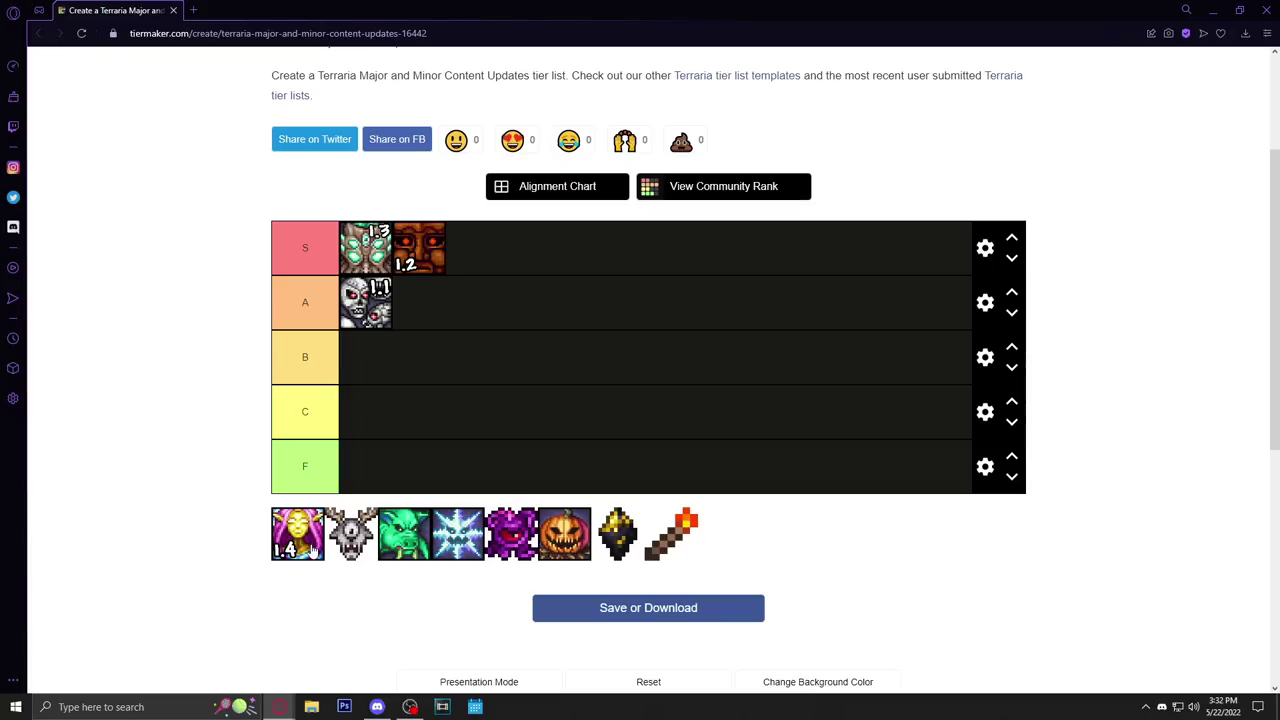
Place the 1.4 update in tier B and bring up the Bernie's Button wiki article
left_click_drag(312, 550, 330, 370)
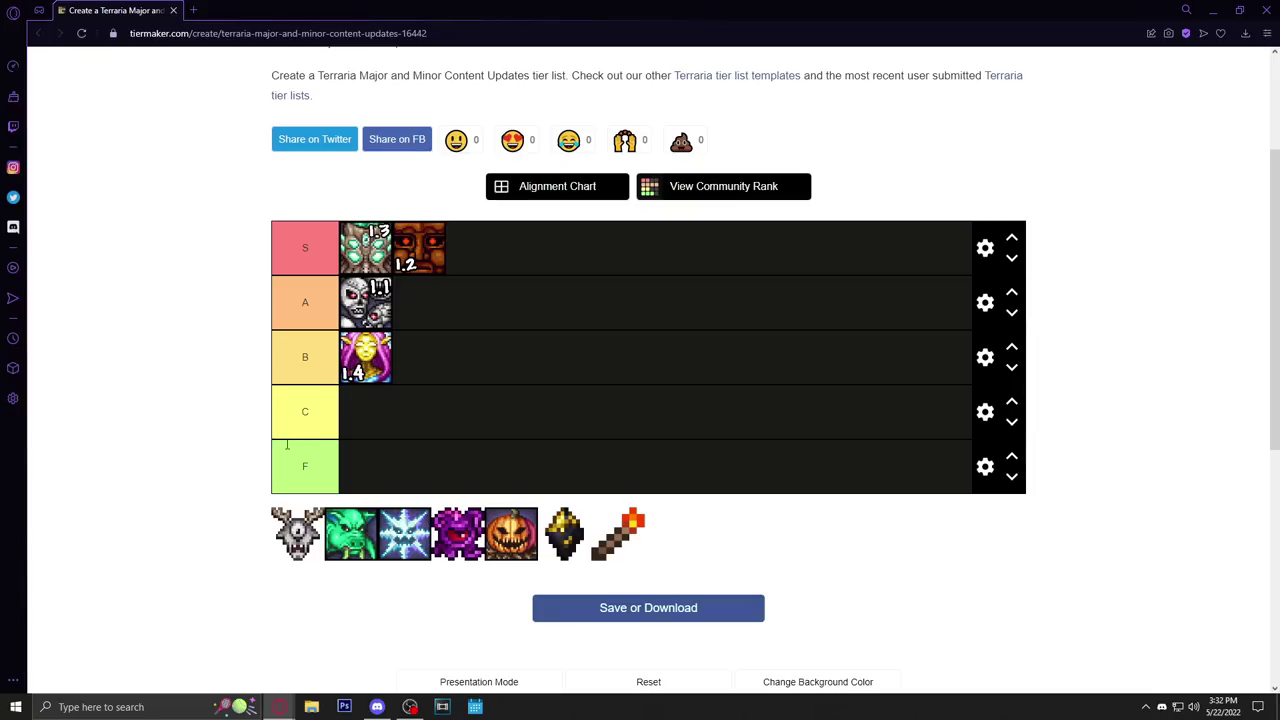
left_click_drag(360, 358, 428, 362)
left_click(316, 563)
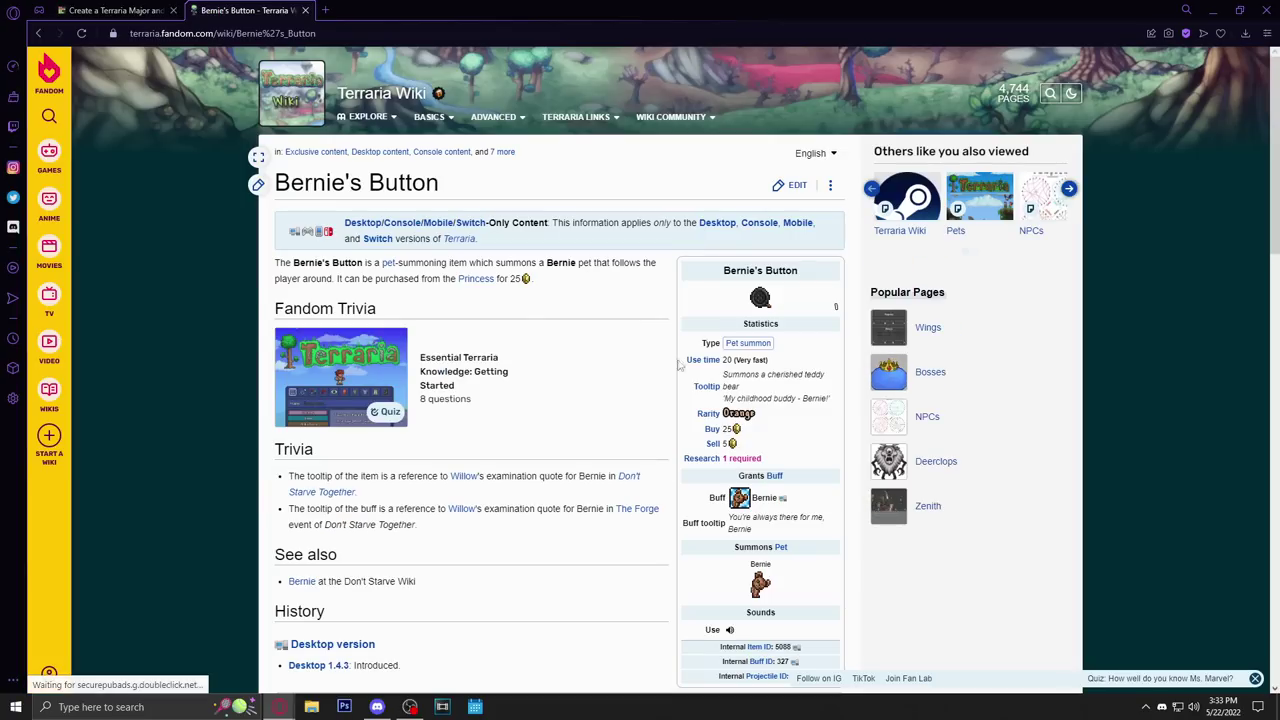
Select and clear text around the Bernie's Button infobox caption and image
left_click_drag(722, 270, 799, 271)
scroll(731, 463, "down", 2)
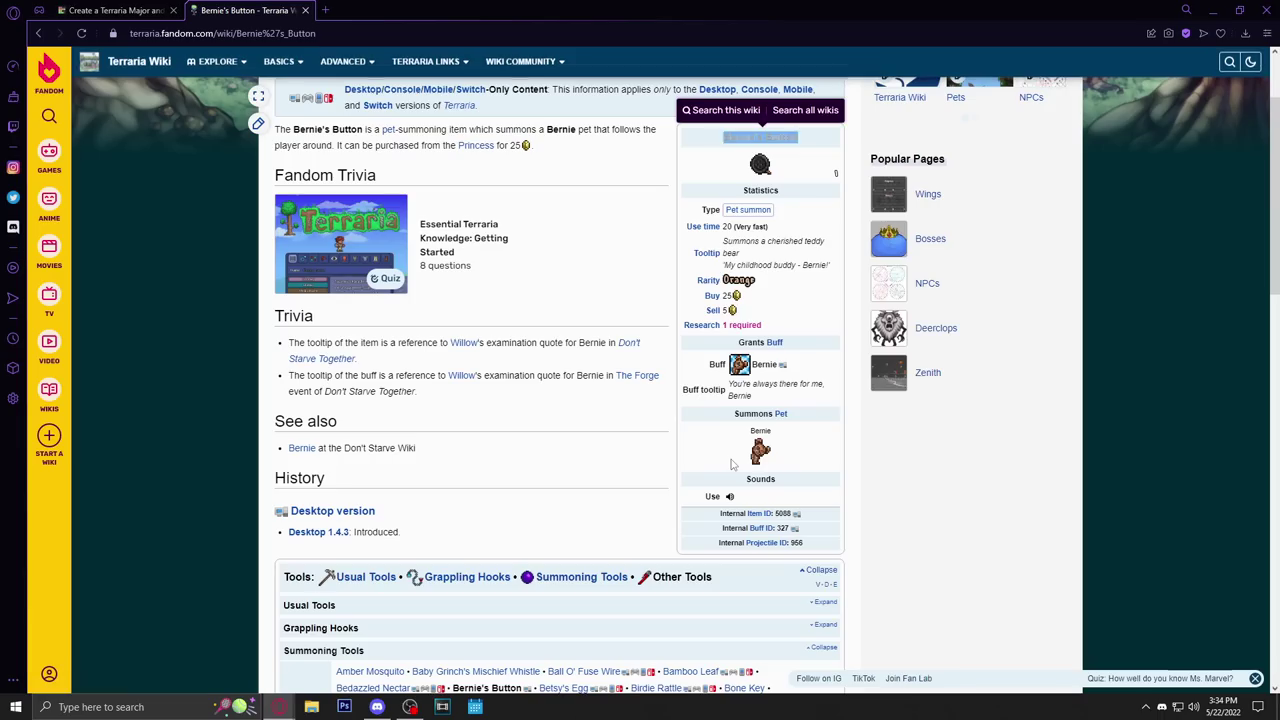
left_click(731, 463)
double_click(731, 463)
left_click(727, 463)
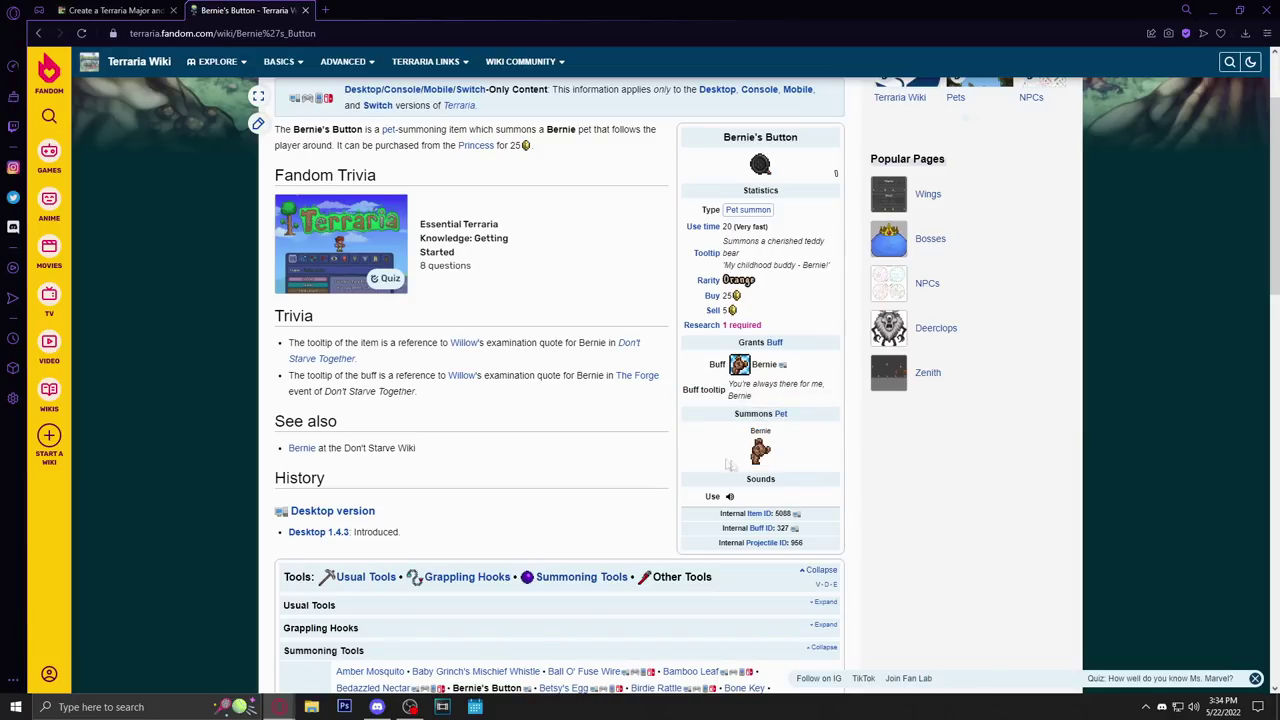
double_click(786, 467)
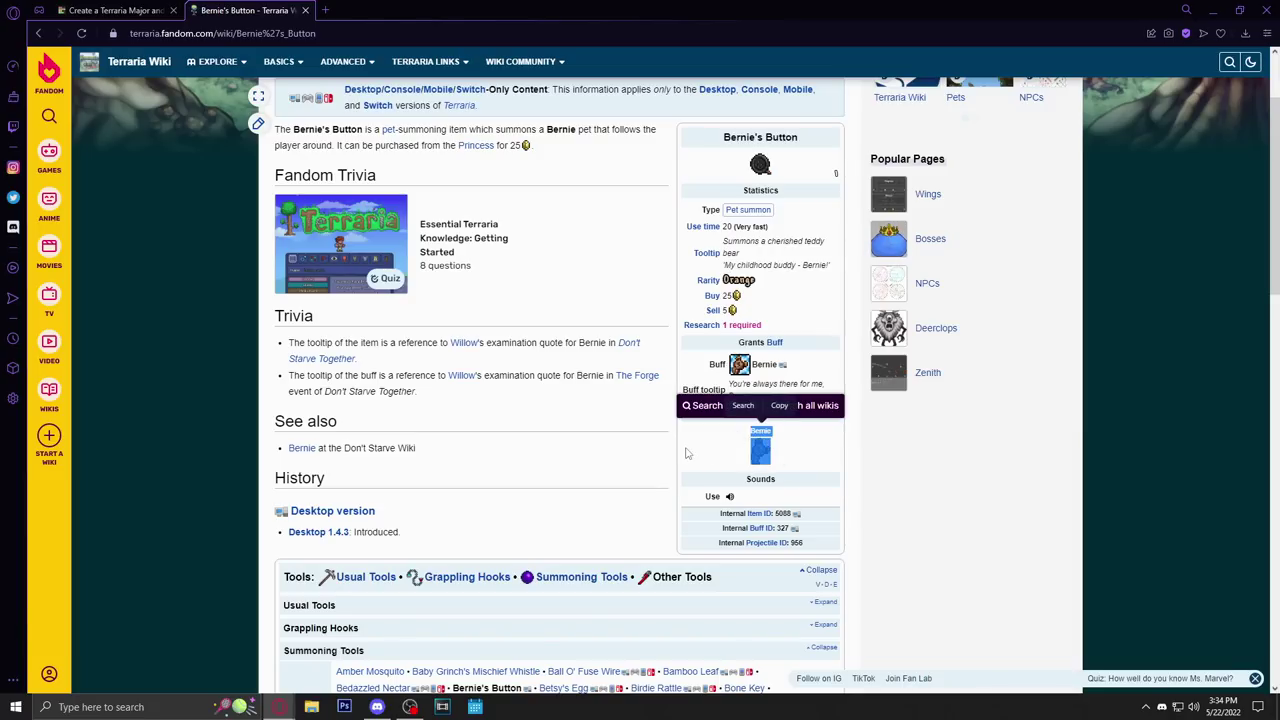
left_click(792, 464)
double_click(798, 461)
left_click(798, 461)
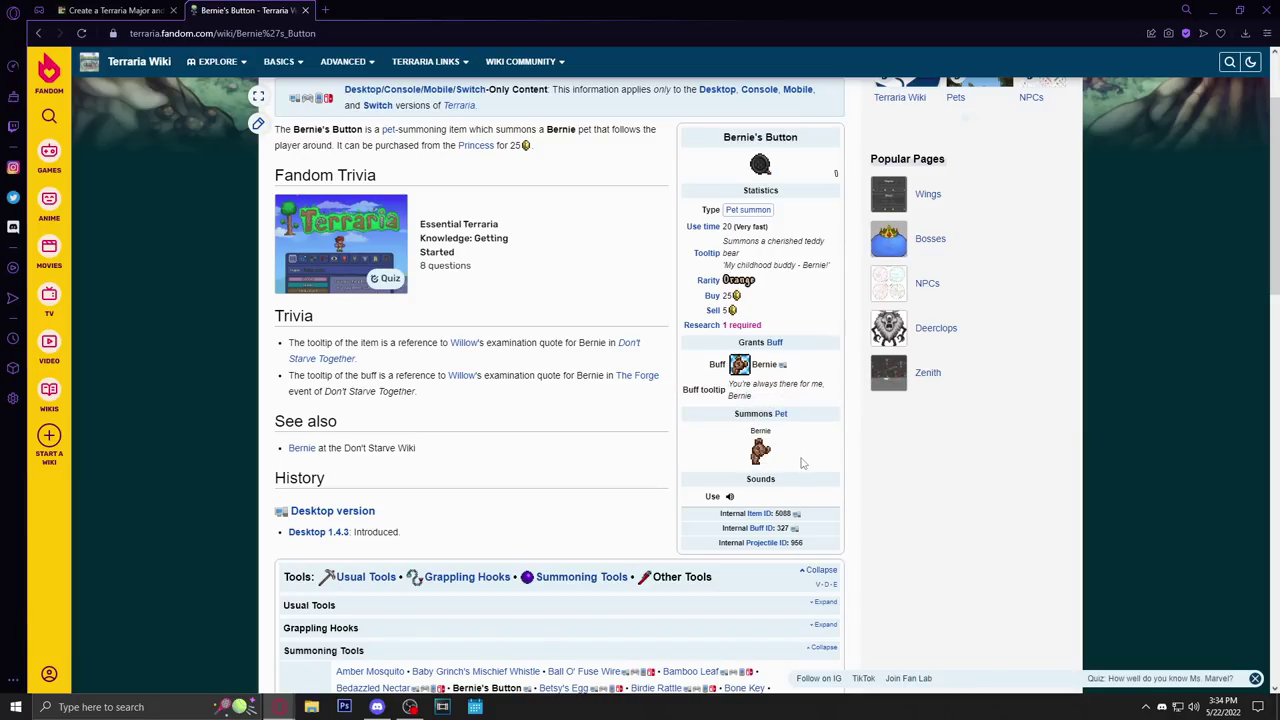
Keep browsing the Bernie's Button infobox, then close that wiki tab
scroll(680, 505, "down", 1)
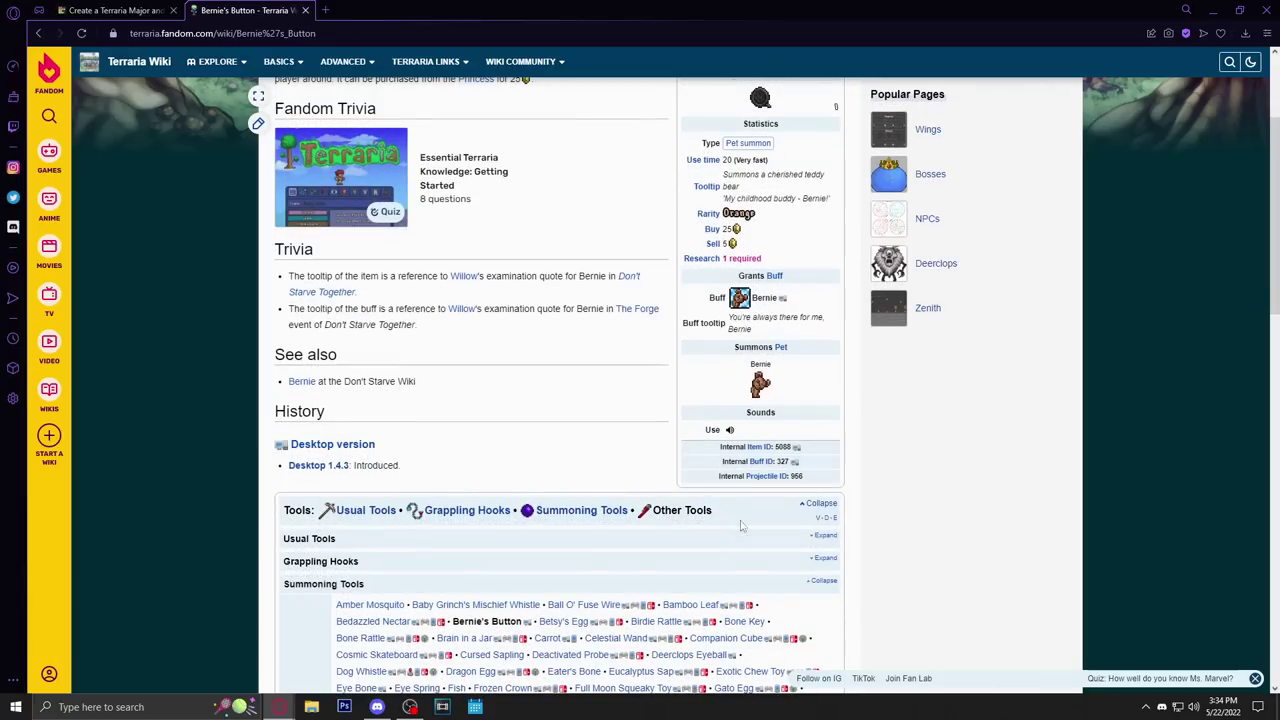
scroll(760, 525, "up", 2)
double_click(790, 522)
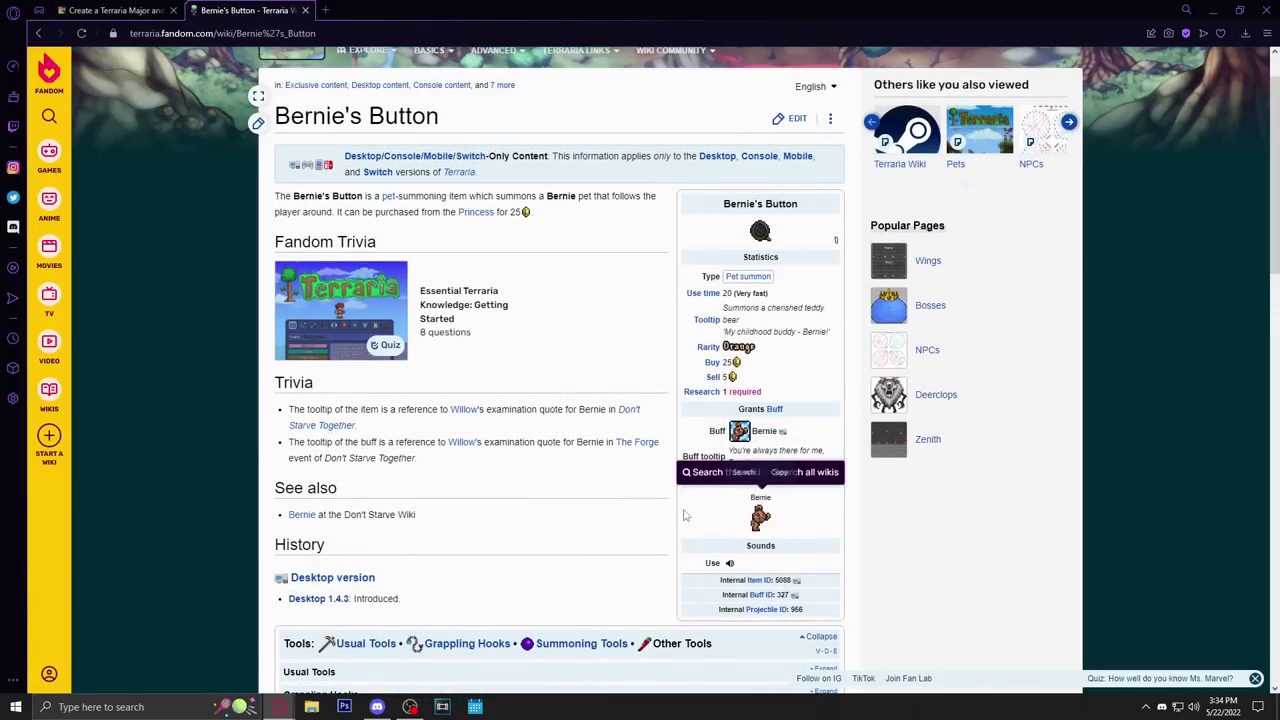
left_click(720, 518)
double_click(760, 500)
left_click(547, 514)
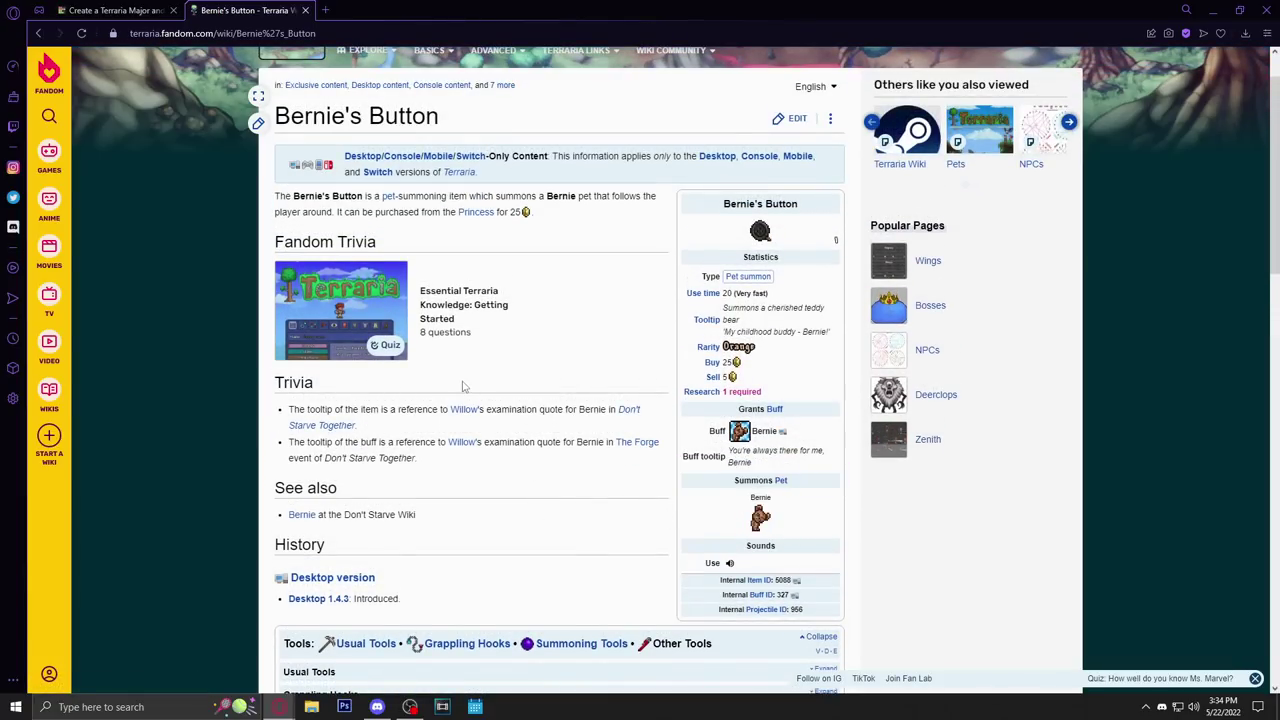
key("ctrl+w")
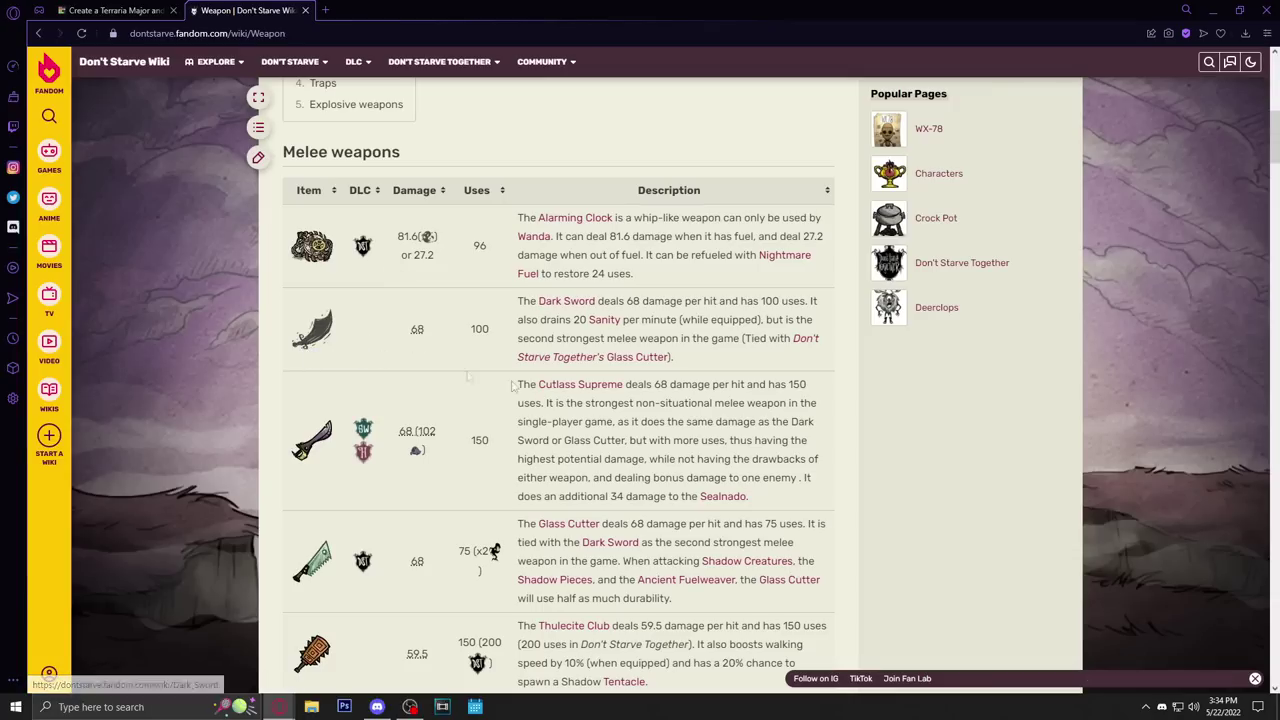
Read down the Weapon page tables, briefly highlighting some weapon descriptions
scroll(253, 212, "down", 6)
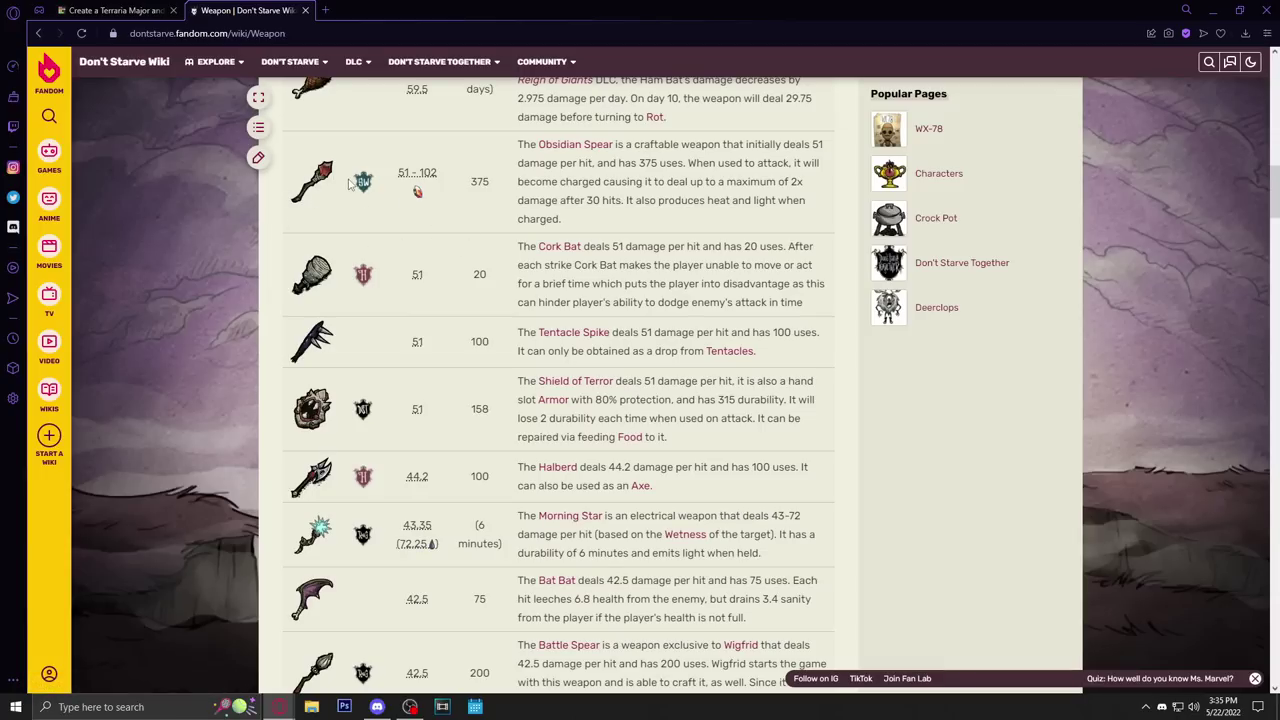
scroll(520, 610, "down", 2)
mouse_move(518, 384)
left_mouse_down()
mouse_move(628, 388)
mouse_move(500, 354)
mouse_move(510, 380)
left_mouse_up()
scroll(510, 380, "down", 6)
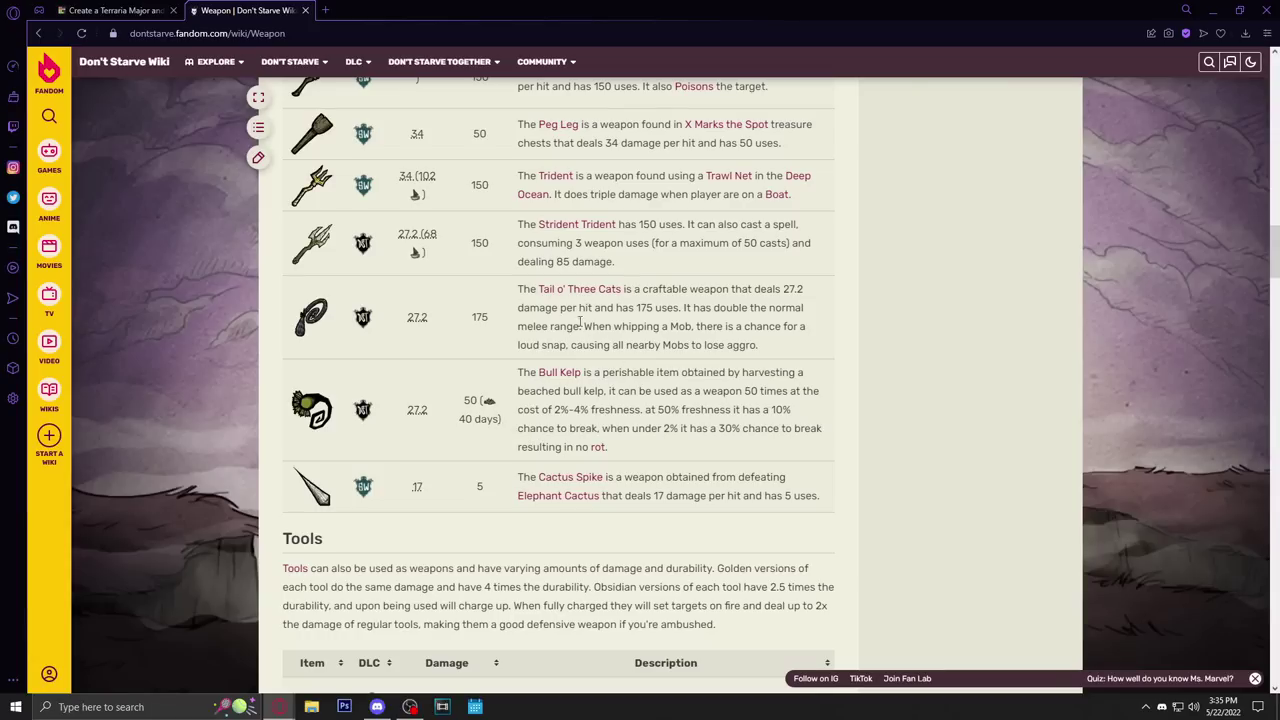
left_click_drag(606, 391, 510, 252)
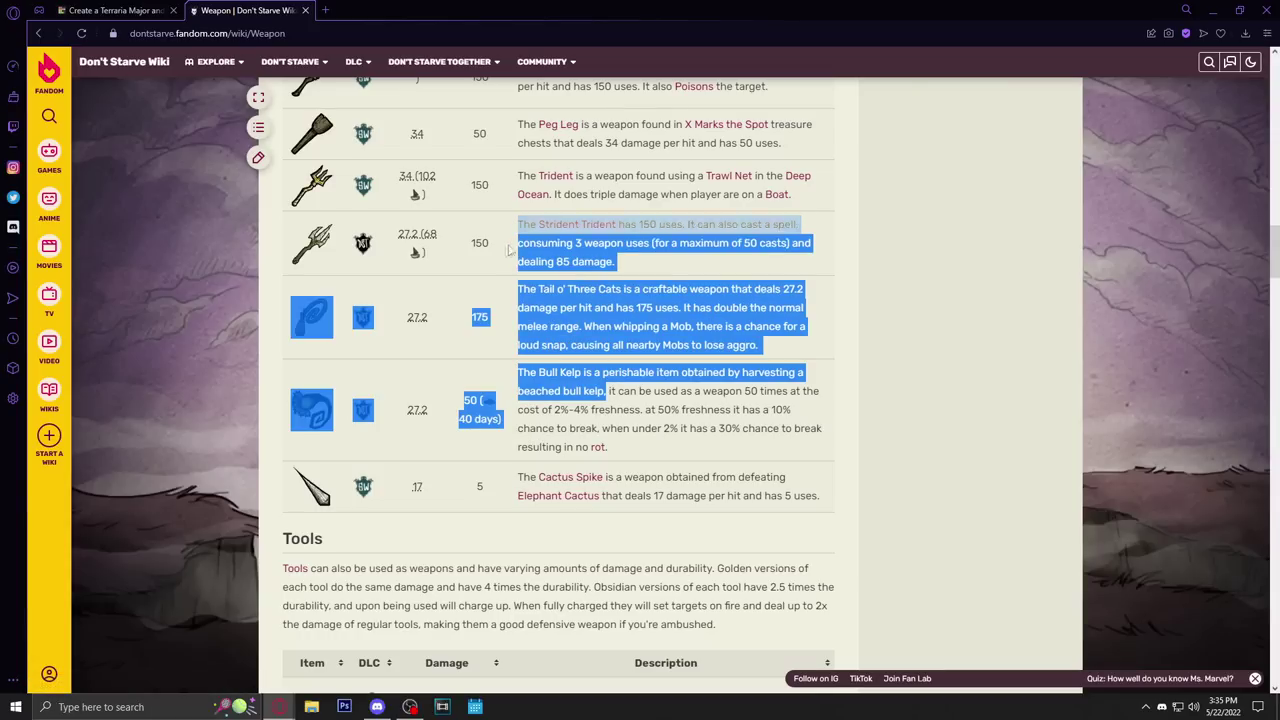
left_click(502, 334)
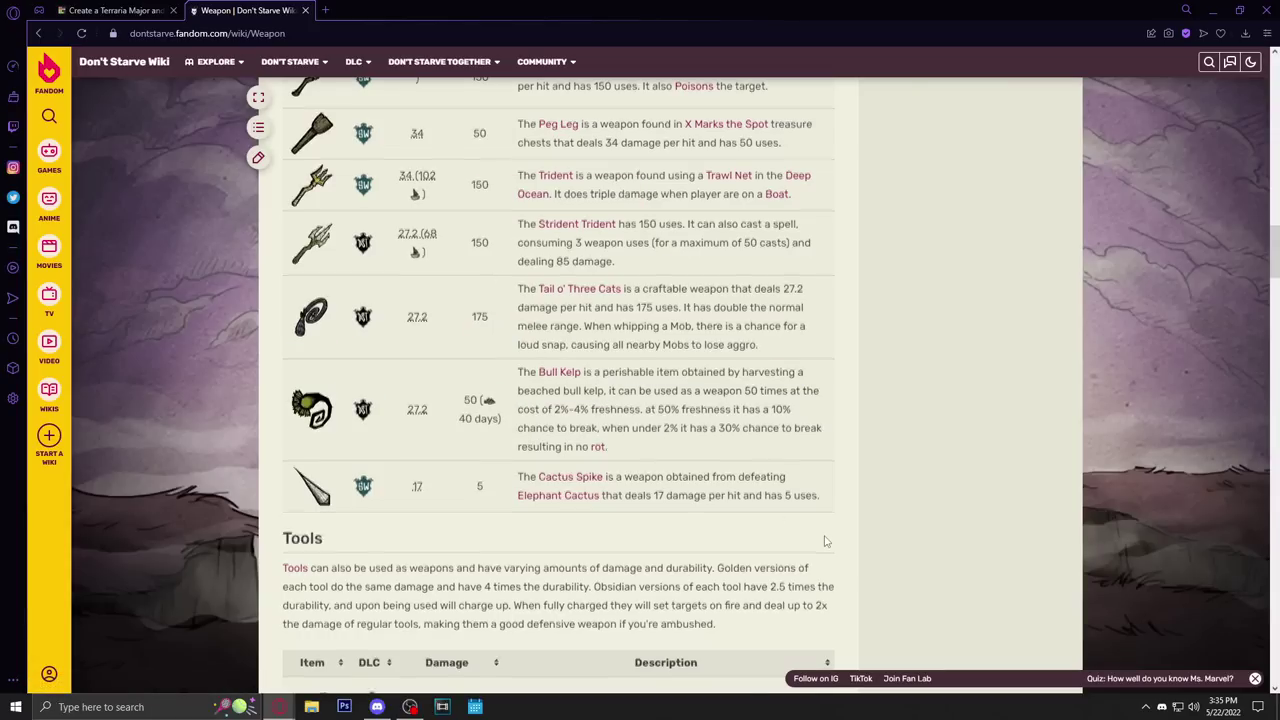
Scroll through the rest of the Weapon page and close the Don't Starve Wiki tab
scroll(325, 511, "down", 10)
scroll(325, 511, "down", 5)
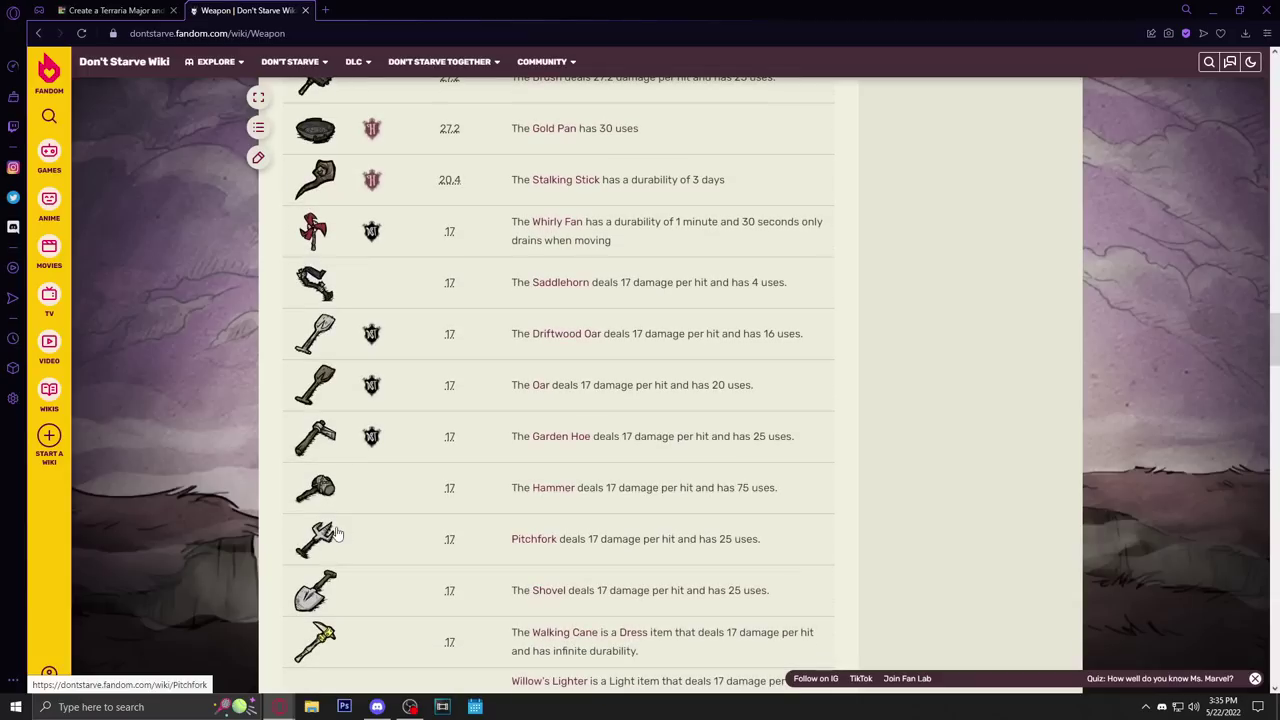
scroll(384, 607, "down", 9)
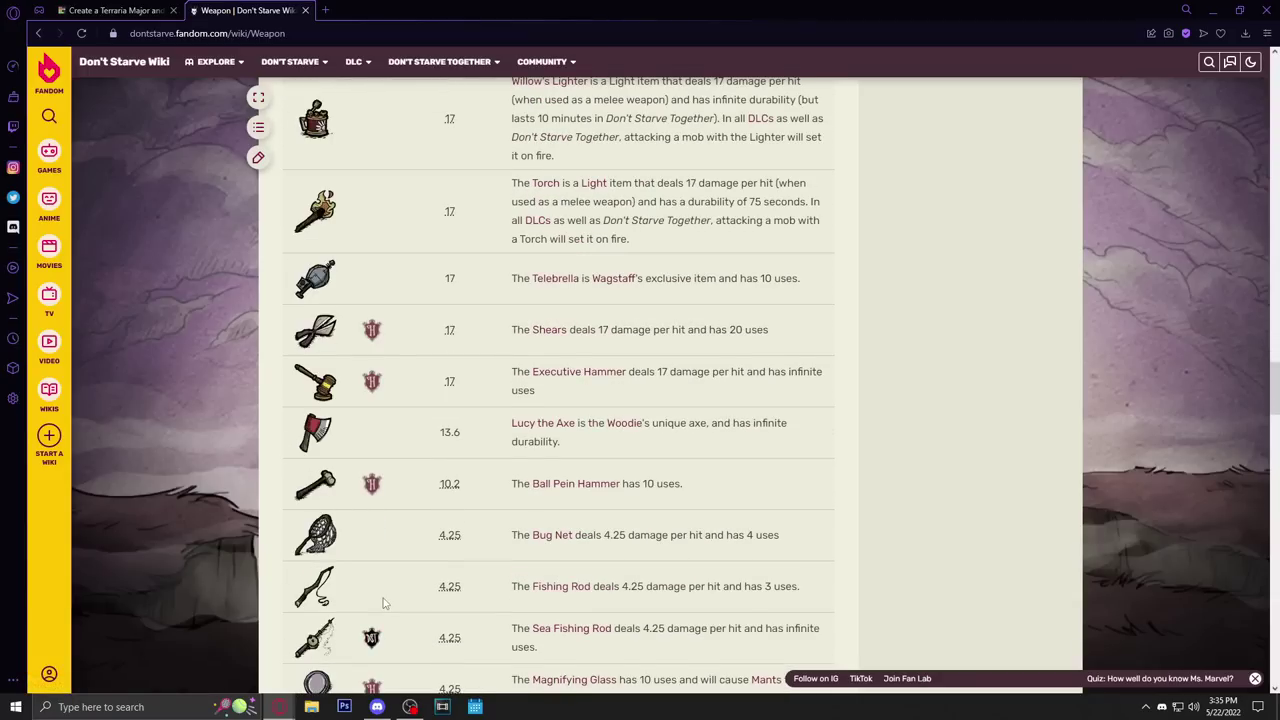
scroll(436, 574, "down", 4)
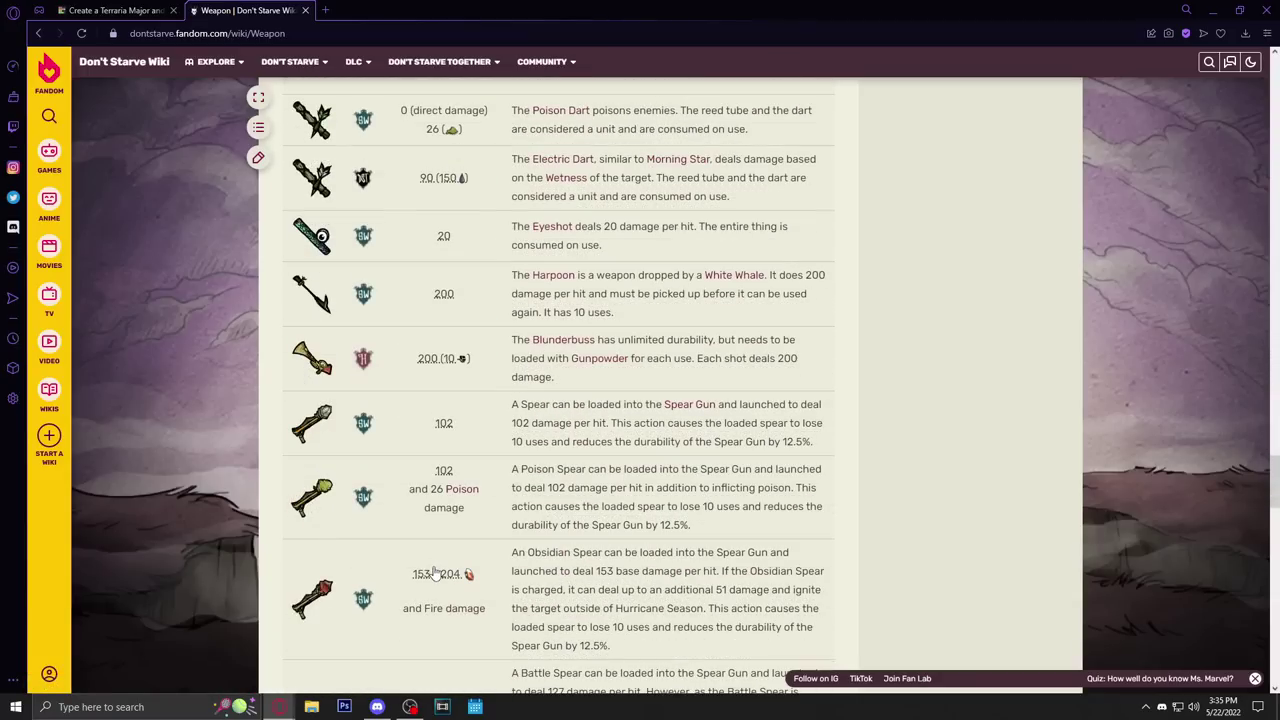
scroll(436, 574, "down", 8)
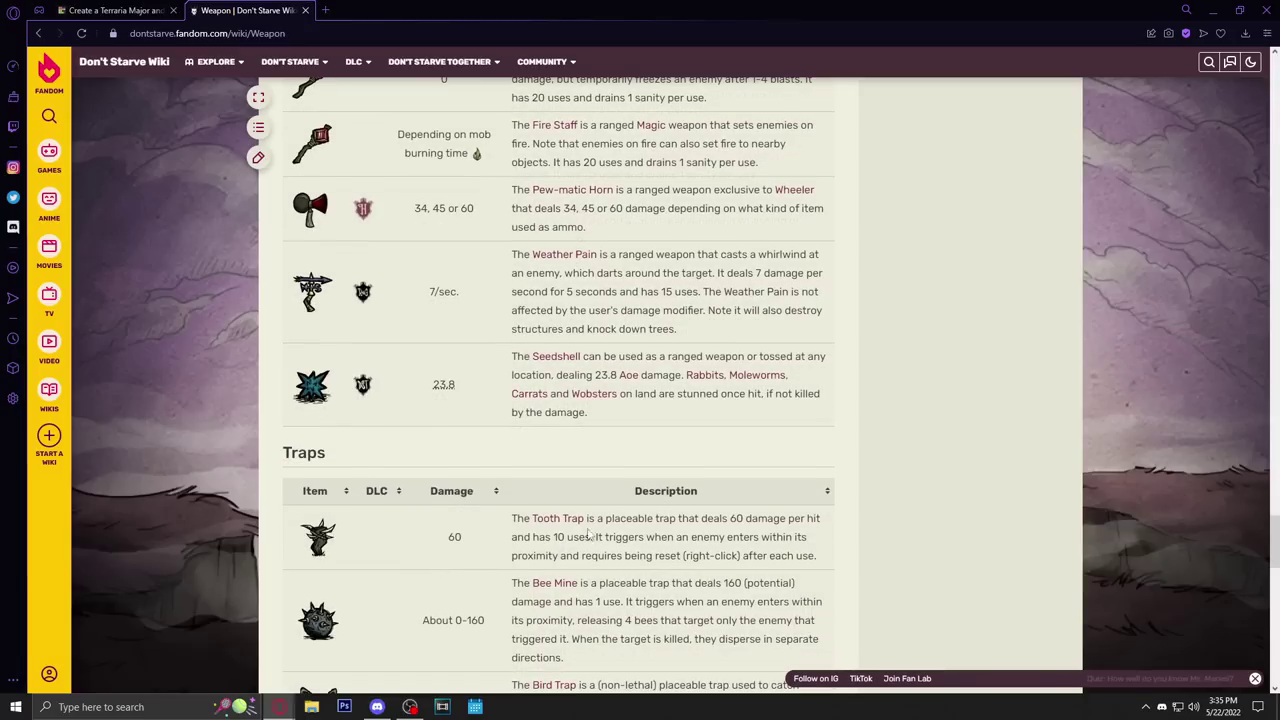
scroll(590, 535, "up", 1)
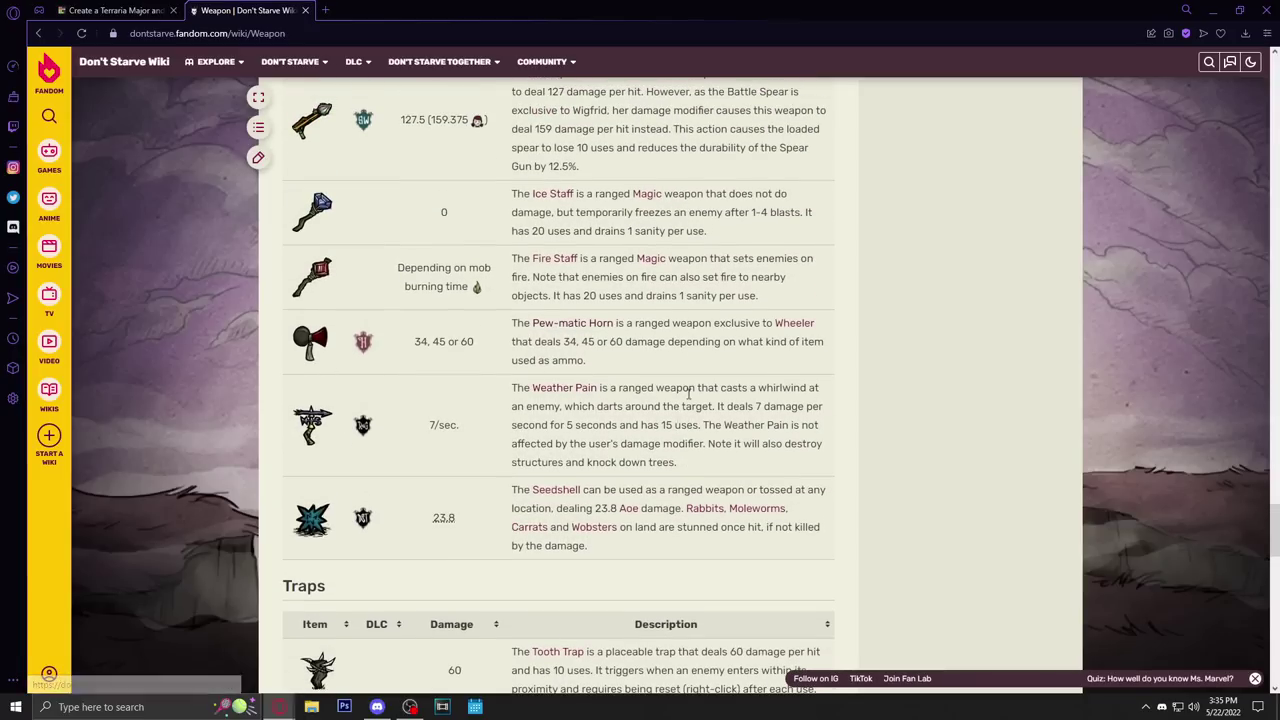
scroll(704, 546, "down", 4)
scroll(704, 546, "down", 5)
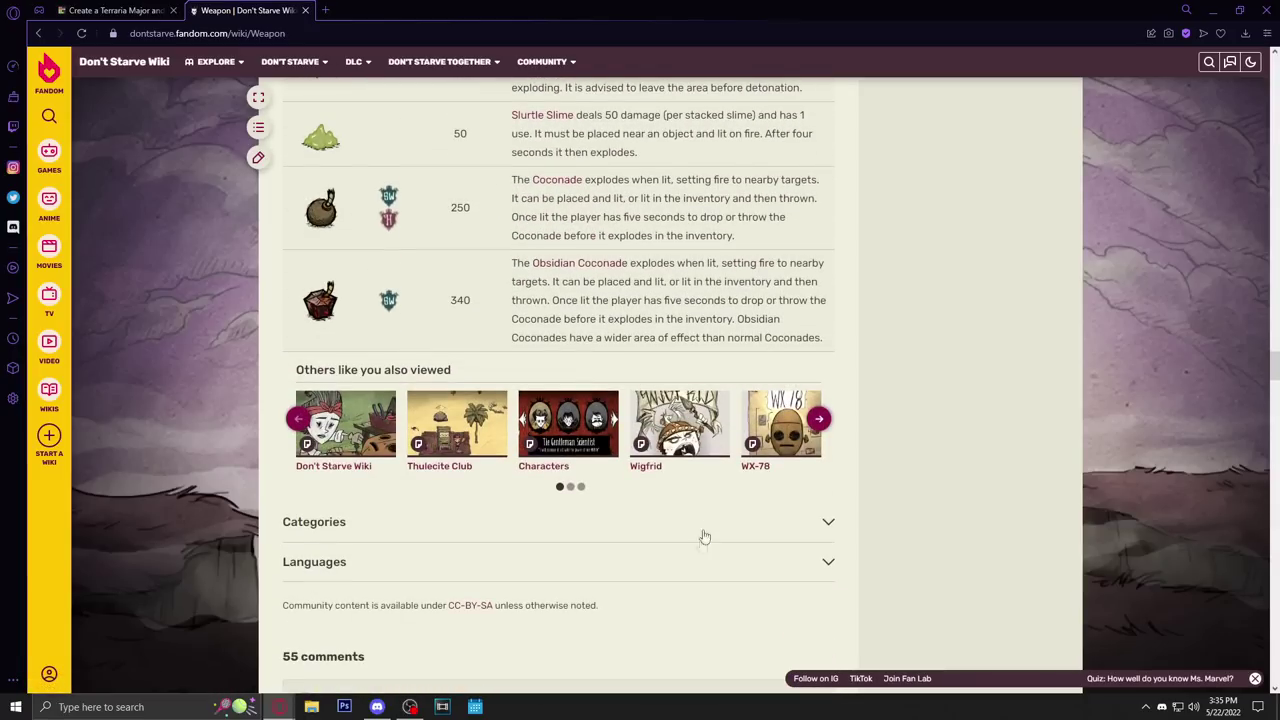
scroll(704, 546, "up", 4)
mouse_move(243, 60)
key("ctrl+w")
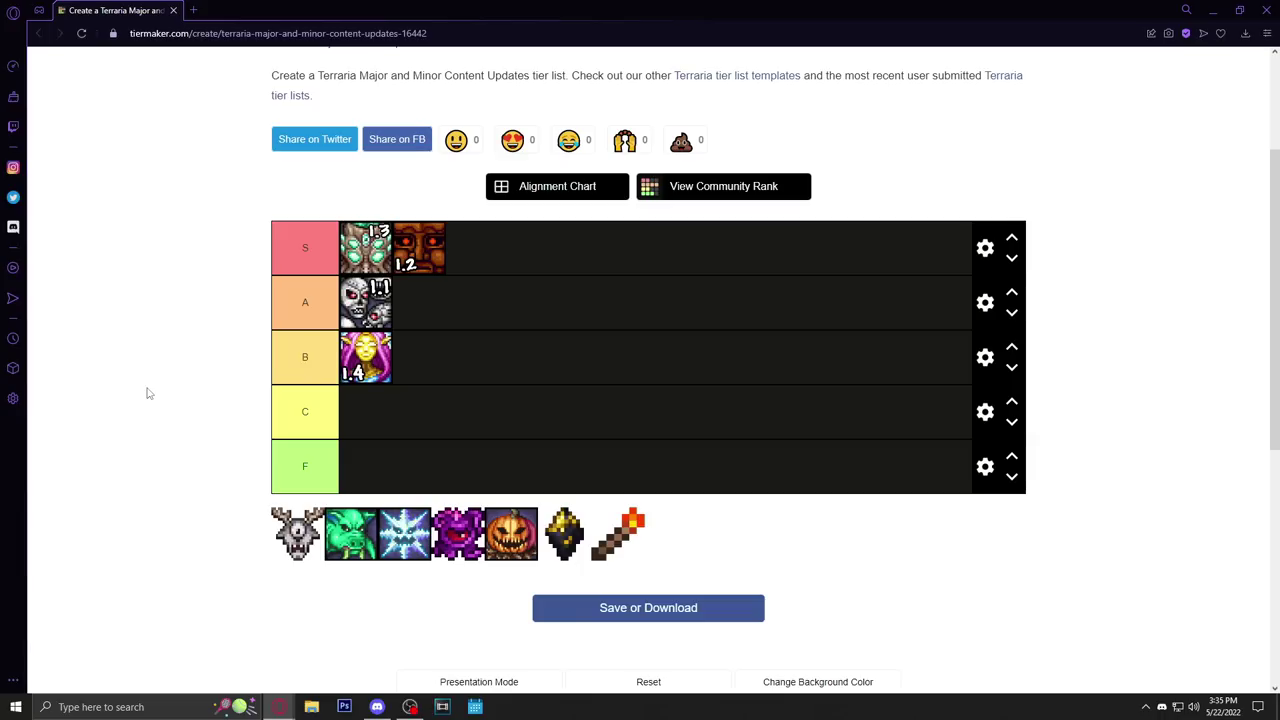
Rank the horned skull and green goblin icons in B, and move the pumpkin ahead of the purple icon
left_click_drag(300, 548, 430, 366)
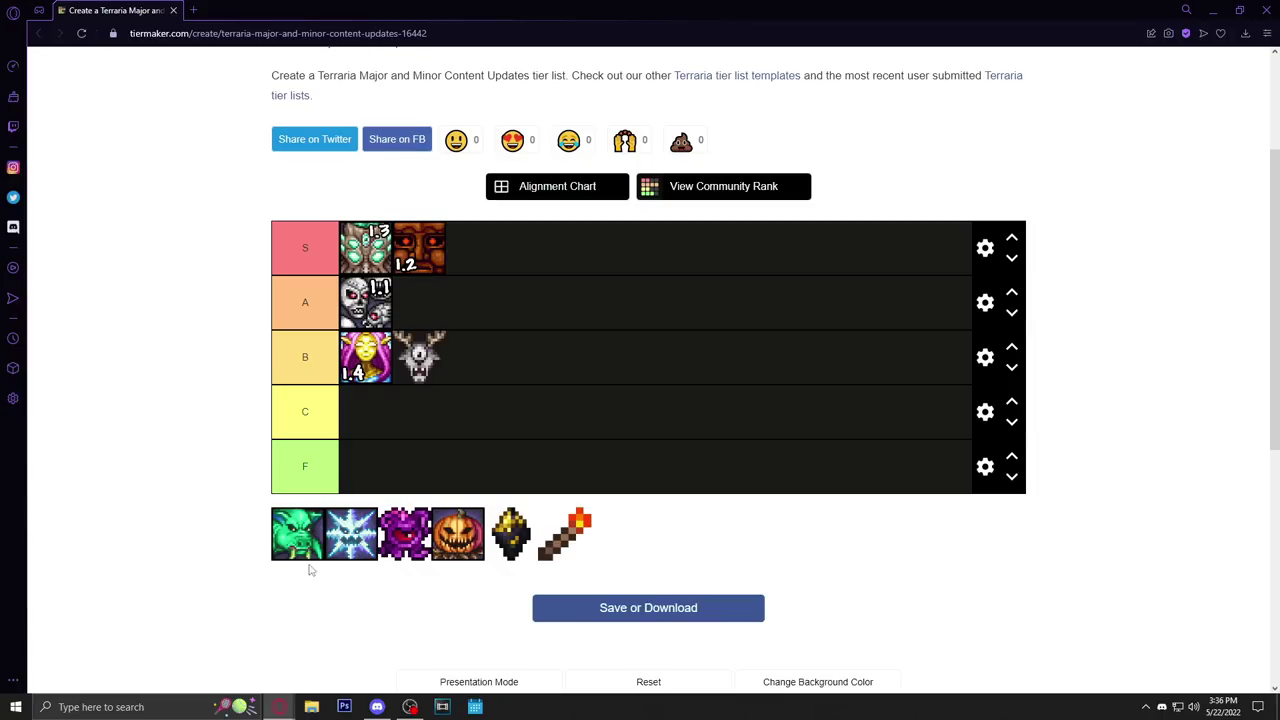
left_click_drag(282, 545, 410, 363)
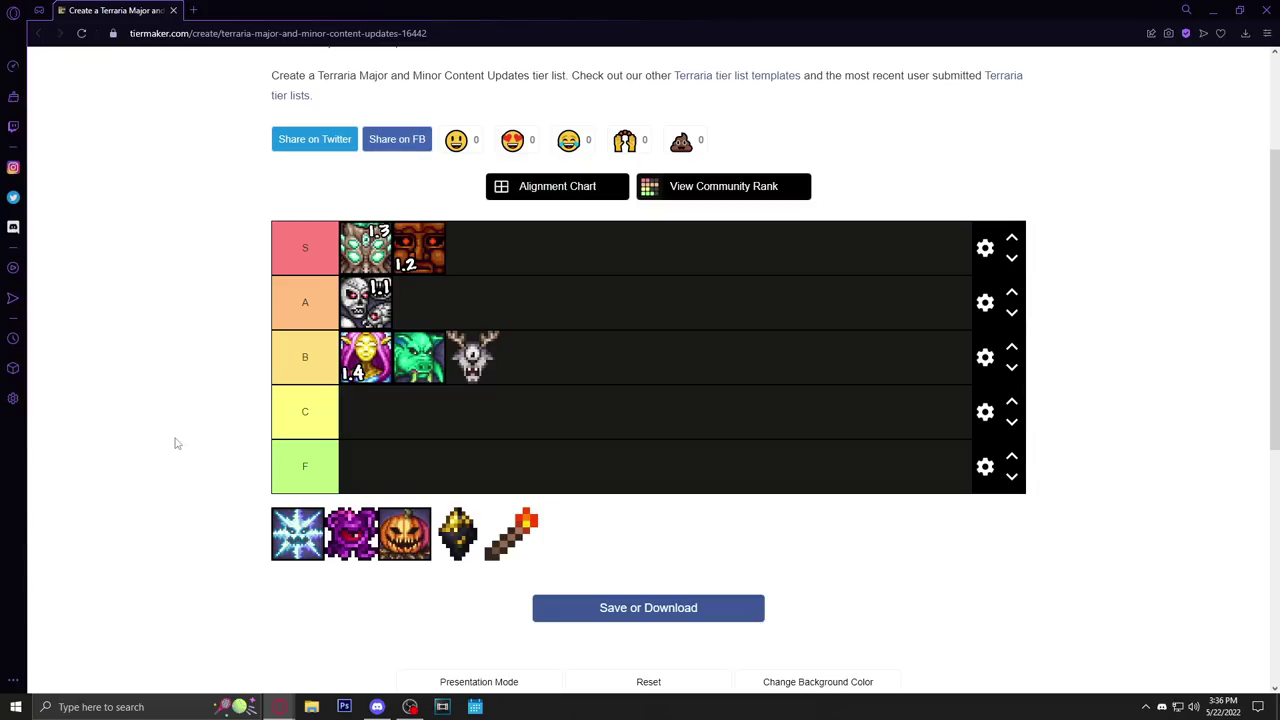
left_click_drag(362, 537, 381, 549)
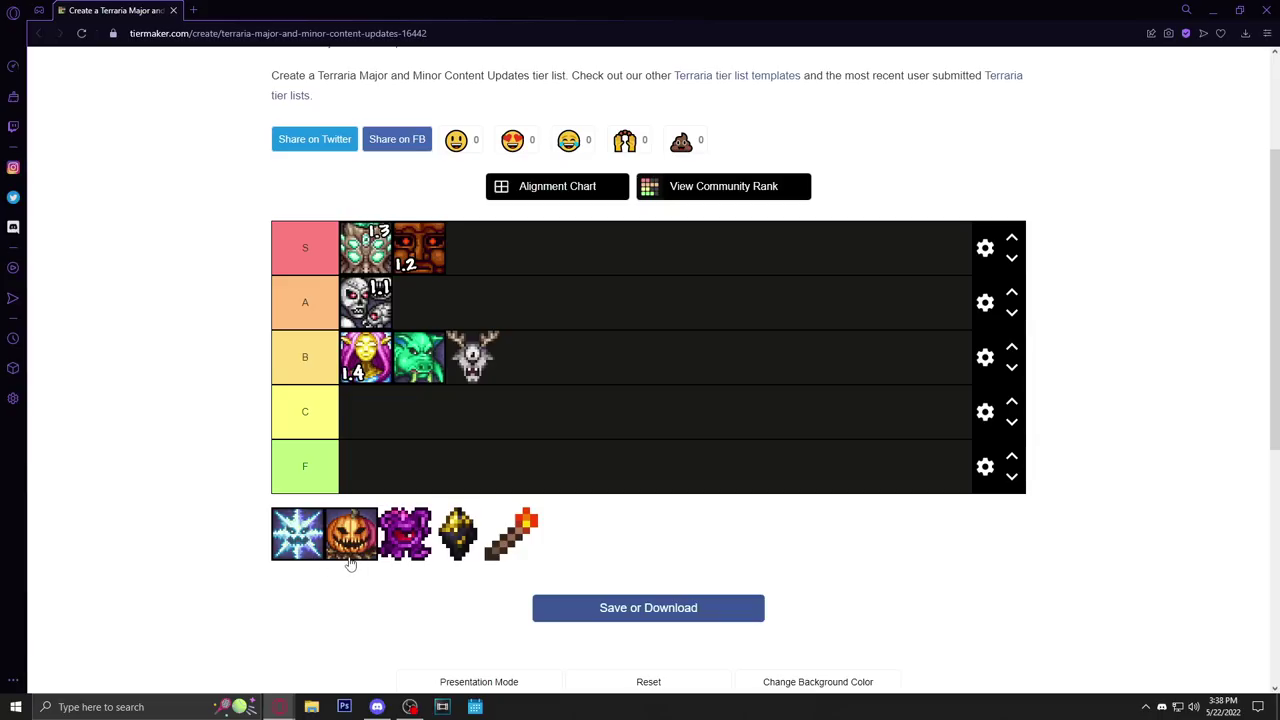
Put the snowflake and pumpkin icons into row C and the purple creature into row A
left_click_drag(297, 562, 366, 412)
left_click_drag(297, 540, 363, 432)
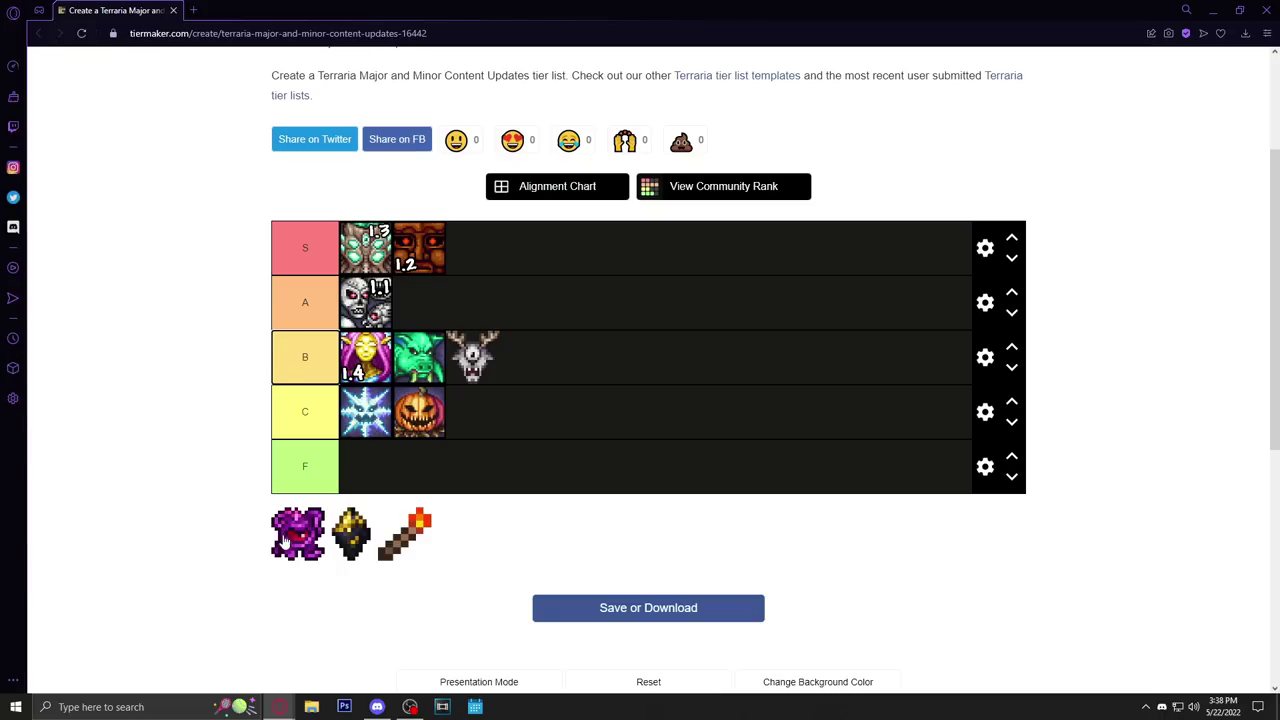
left_click_drag(284, 540, 432, 312)
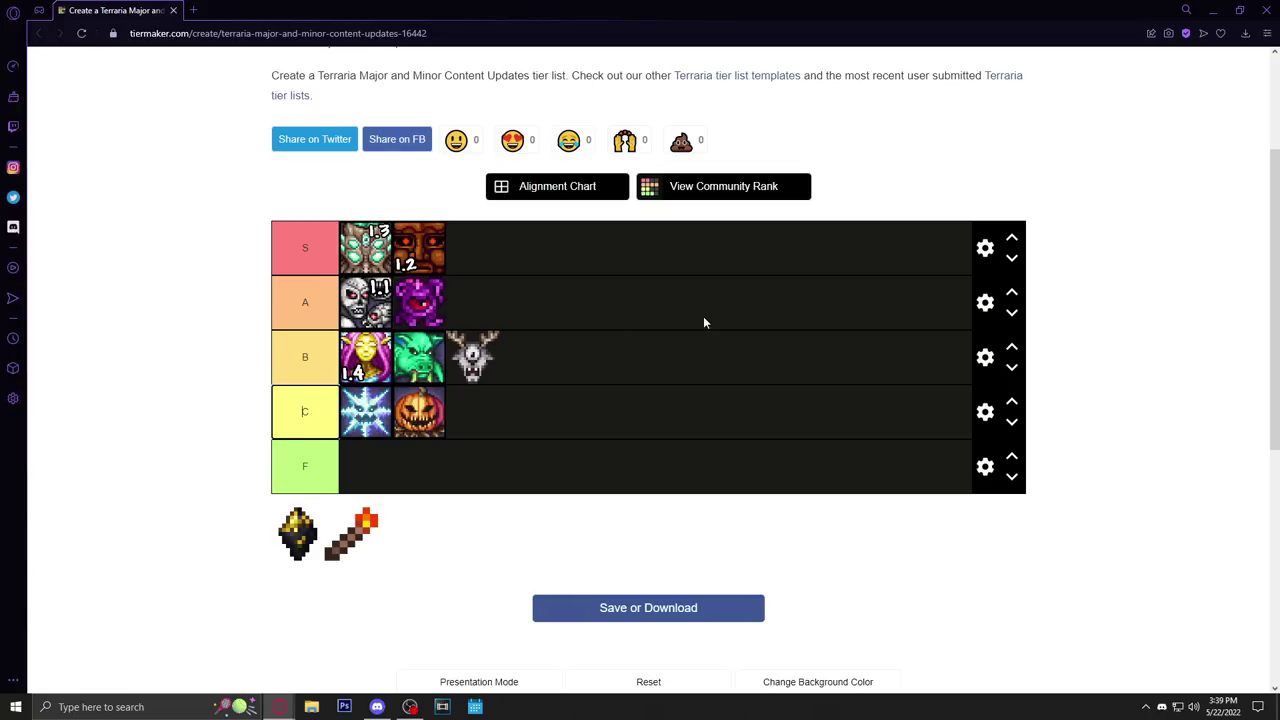
key("shift+Tab")
left_click(432, 310)
Rank the black gem icon in C, then place the torch icon first in row C
left_click_drag(302, 550, 498, 420)
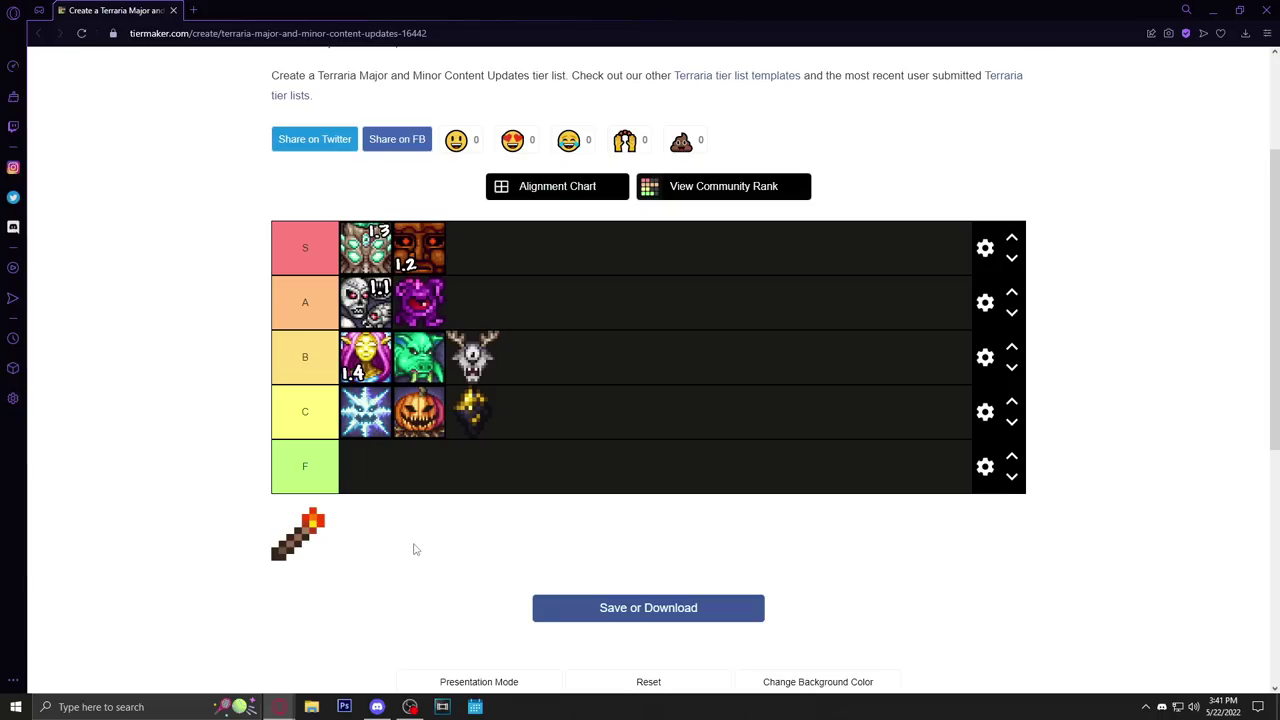
scroll(416, 560, "up", 1)
scroll(405, 570, "down", 1)
left_click_drag(302, 556, 366, 408)
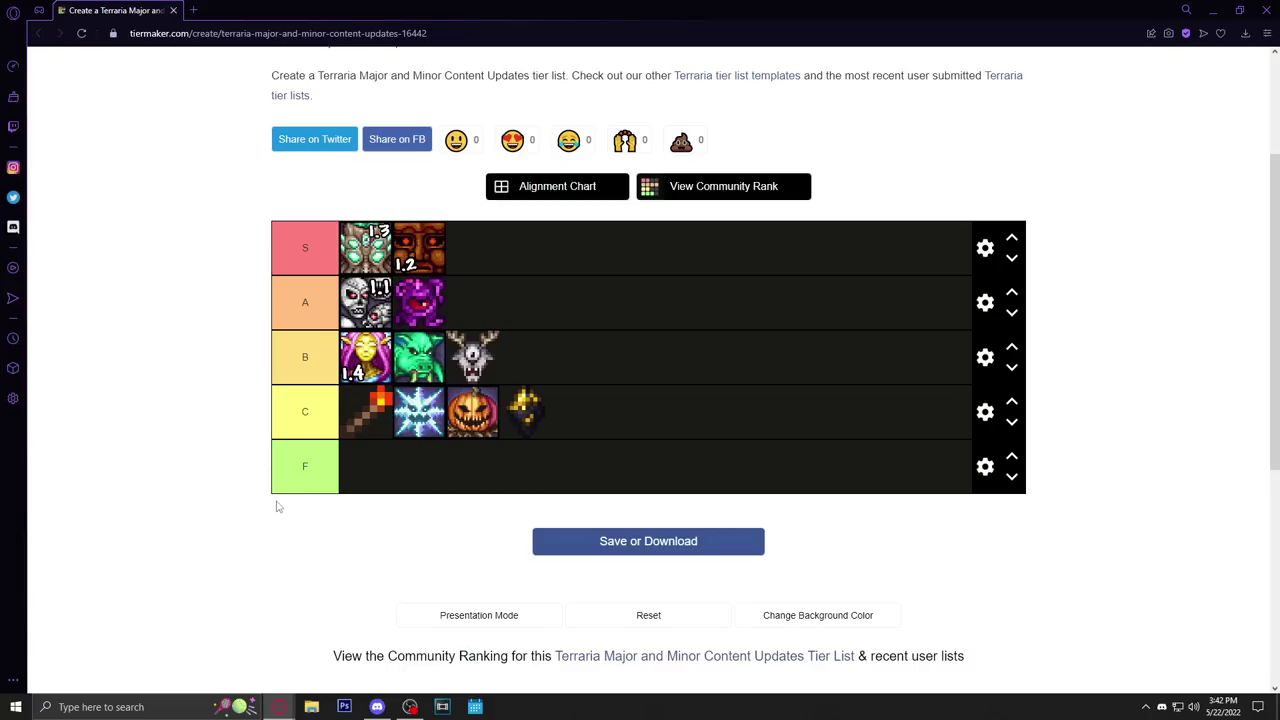
Move the golden 1.4 character icon from row B into the third slot of row A
left_click_drag(385, 383, 472, 303)
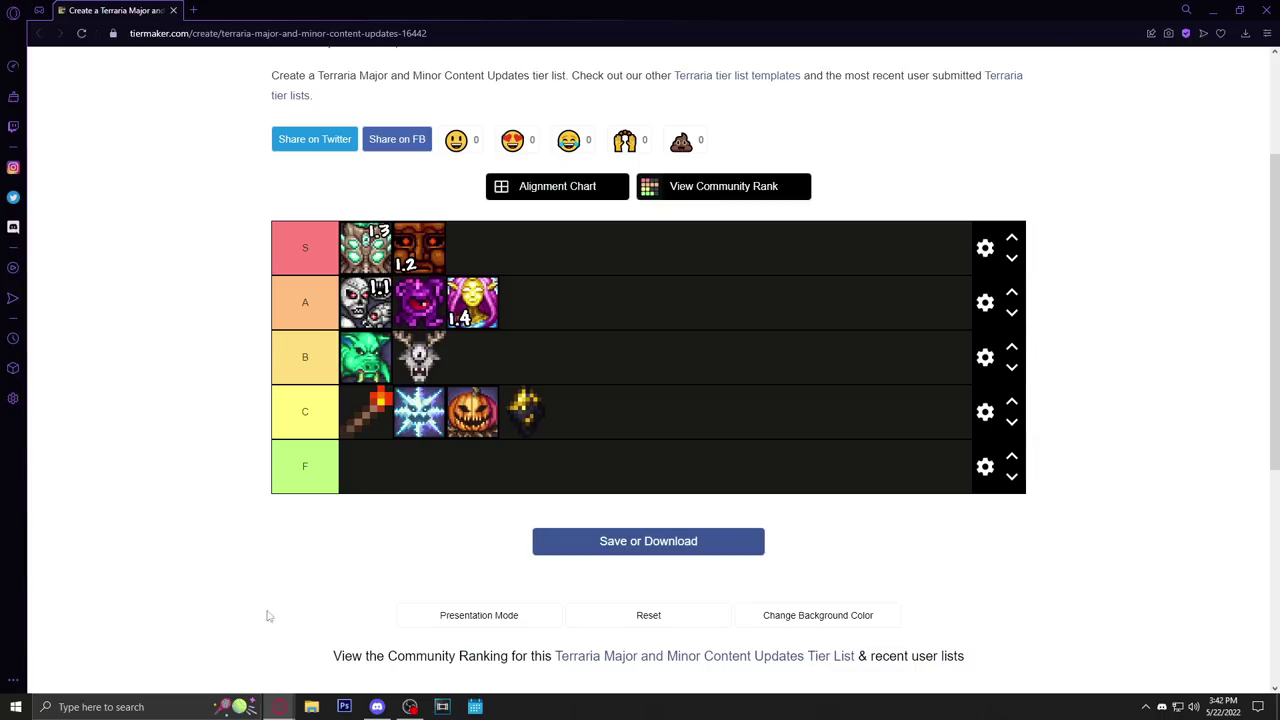